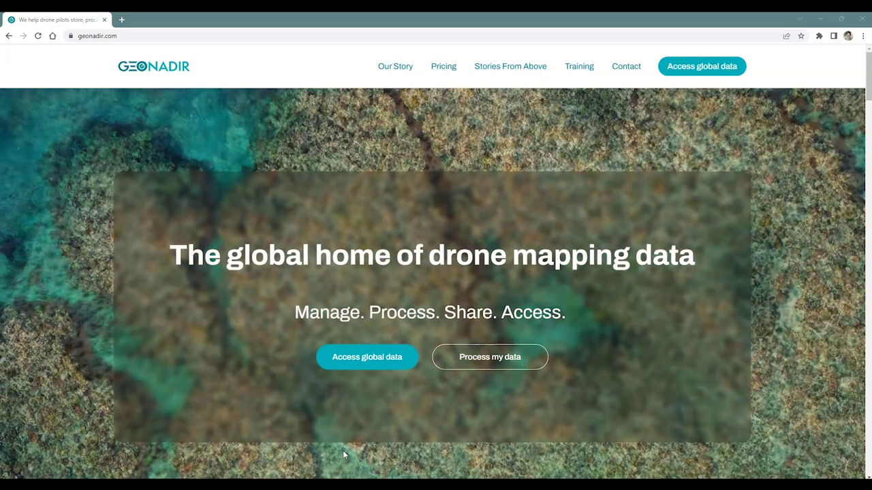
# Open the global data map and zoom to the Trinity Park coastline showing three datasets.
pyautogui.click(365, 363)
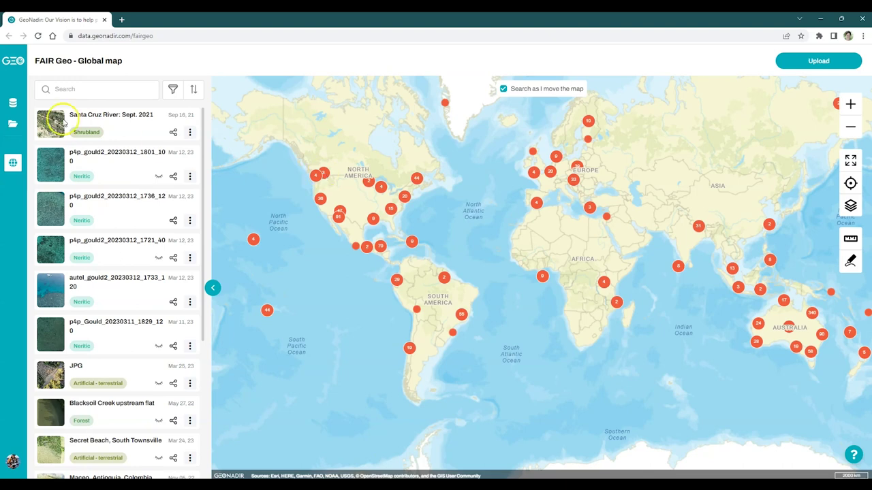
pyautogui.click(31, 102)
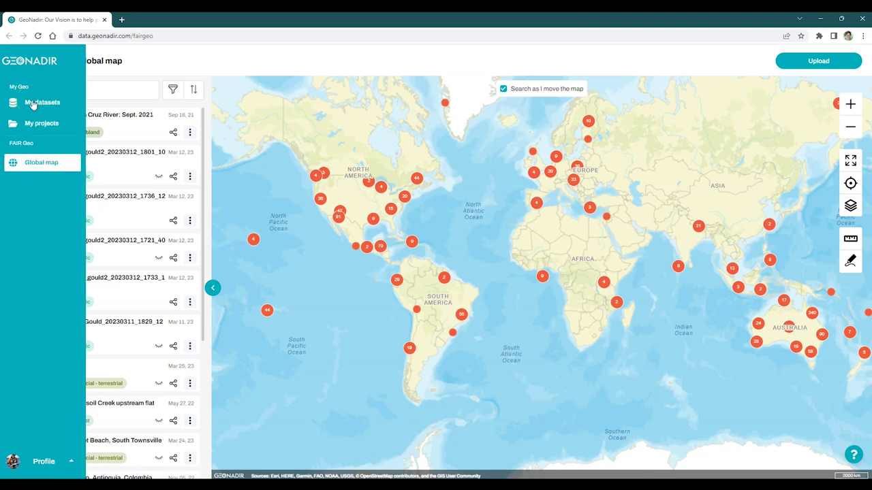
pyautogui.click(851, 184)
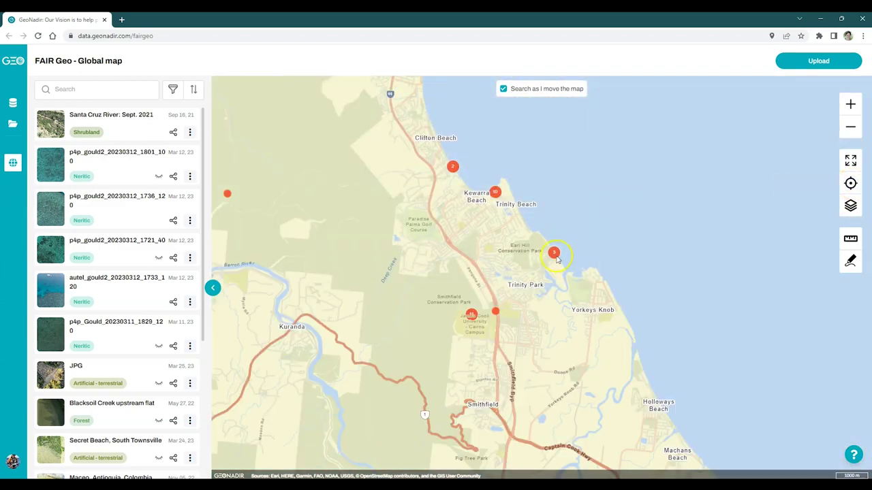
pyautogui.scroll(3, 562, 264)
pyautogui.scroll(1, 561, 264)
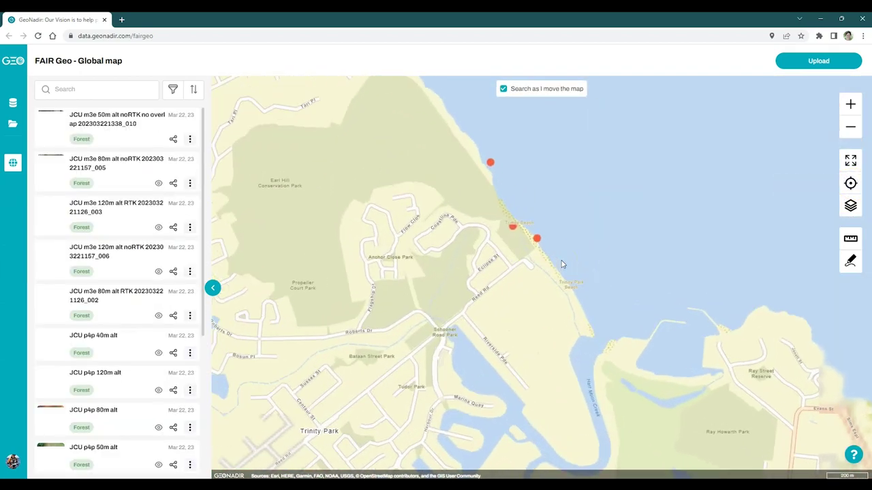
pyautogui.scroll(2, 523, 199)
pyautogui.scroll(2, 527, 202)
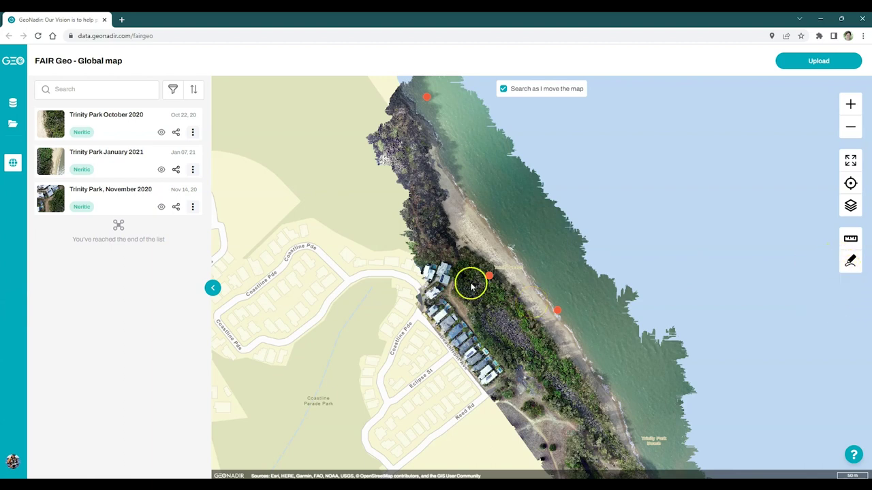
# Open the Trinity Park October 2020 dataset and zoom its orthomosaic onto the grey dieback patch.
pyautogui.click(125, 117)
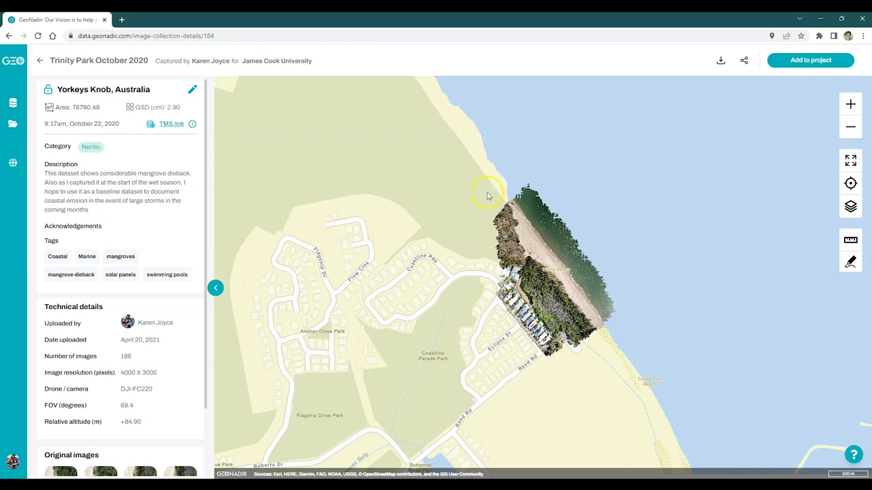
pyautogui.click(547, 296)
pyautogui.scroll(-5, 551, 308)
pyautogui.scroll(3, 553, 308)
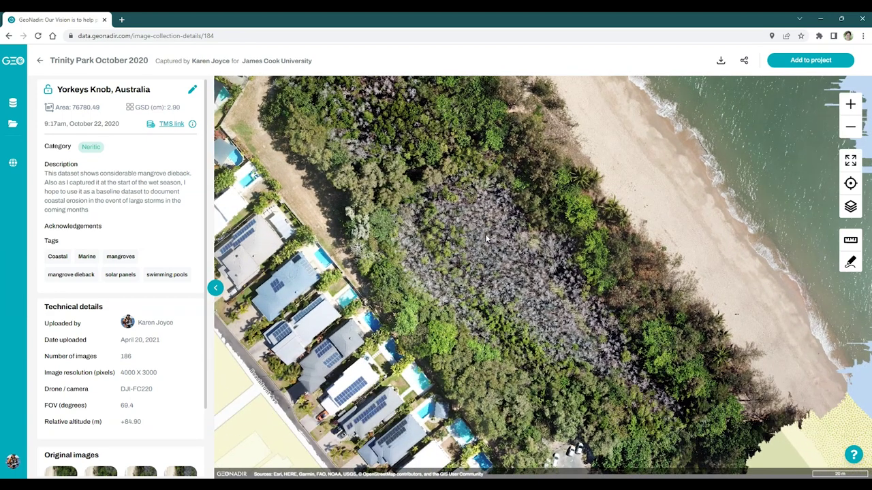
# Start a Draw workspace with the Trinity Park October 2020 mosaic as its layer.
pyautogui.click(850, 262)
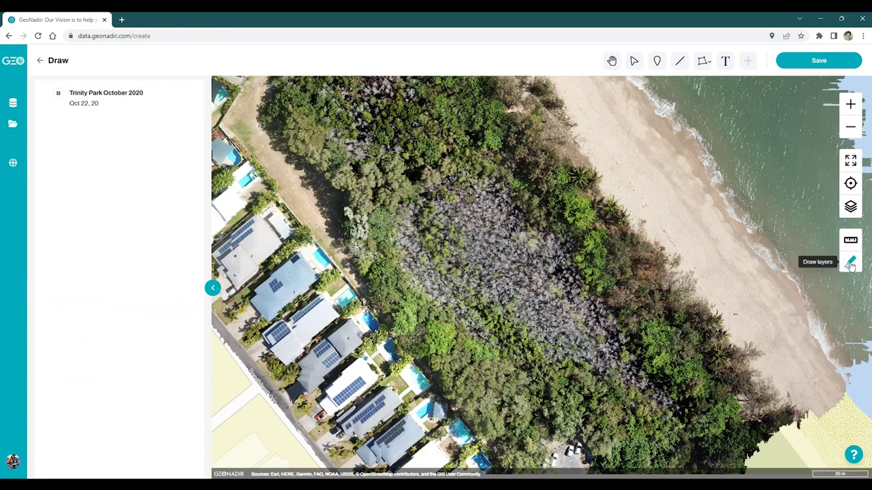
pyautogui.click(773, 256)
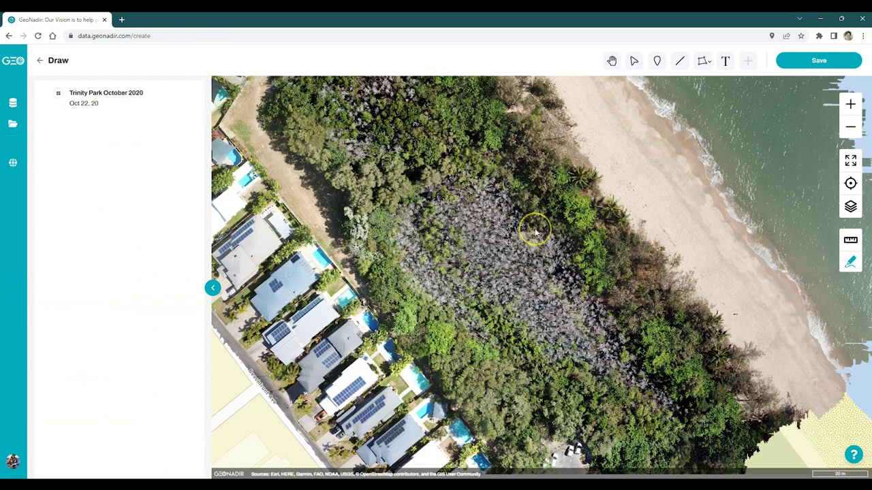
pyautogui.click(115, 202)
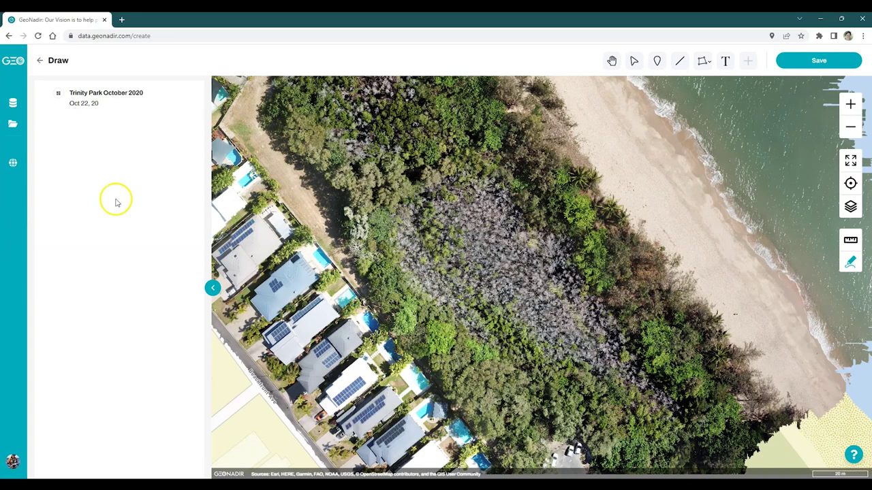
pyautogui.moveTo(94, 98)
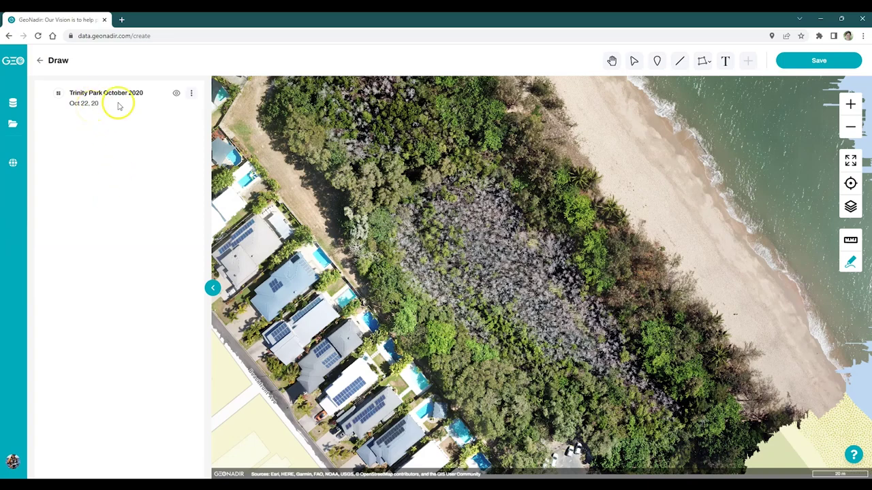
pyautogui.click(511, 174)
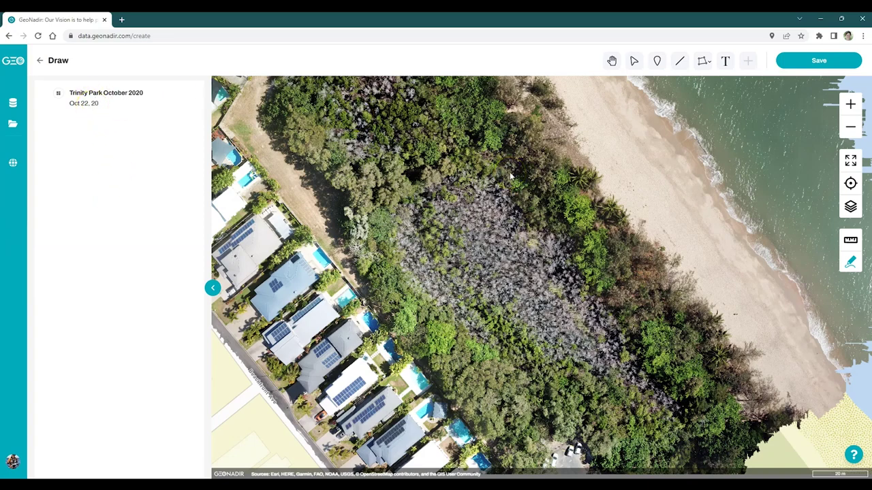
pyautogui.click(640, 204)
pyautogui.moveTo(552, 244); pyautogui.dragTo(533, 232)
# Outline the grey dieback patch as a 2,281.23 m² polygon and expand its Polygon layer.
pyautogui.click(701, 61)
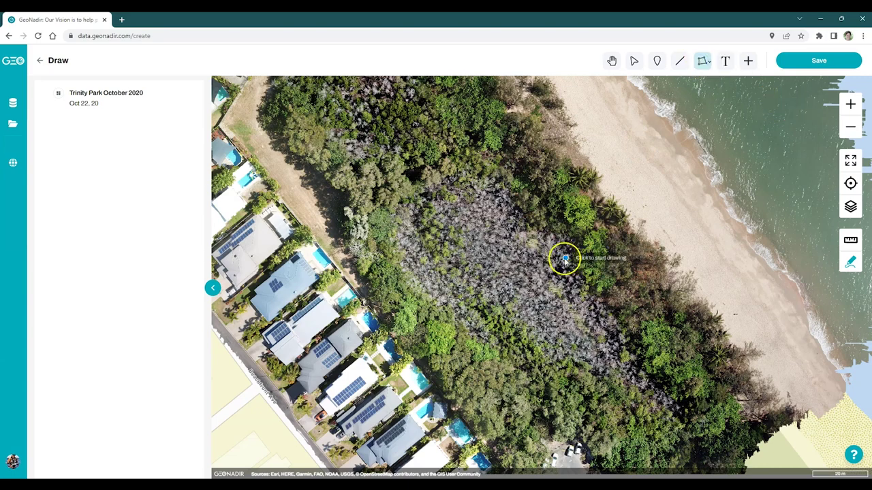
pyautogui.moveTo(565, 258)
pyautogui.mouseDown()
pyautogui.moveTo(576, 267)
pyautogui.moveTo(482, 179)
pyautogui.moveTo(430, 191)
pyautogui.moveTo(538, 337)
pyautogui.moveTo(677, 408)
pyautogui.mouseUp()
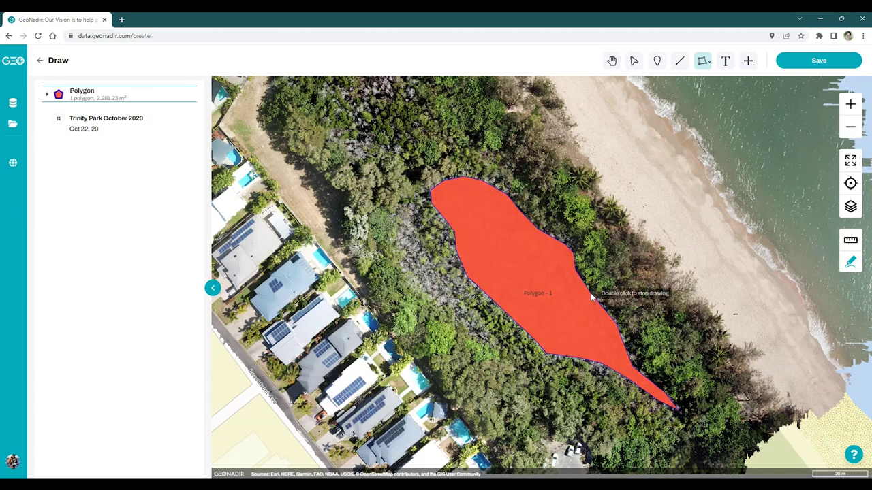
pyautogui.click(560, 317)
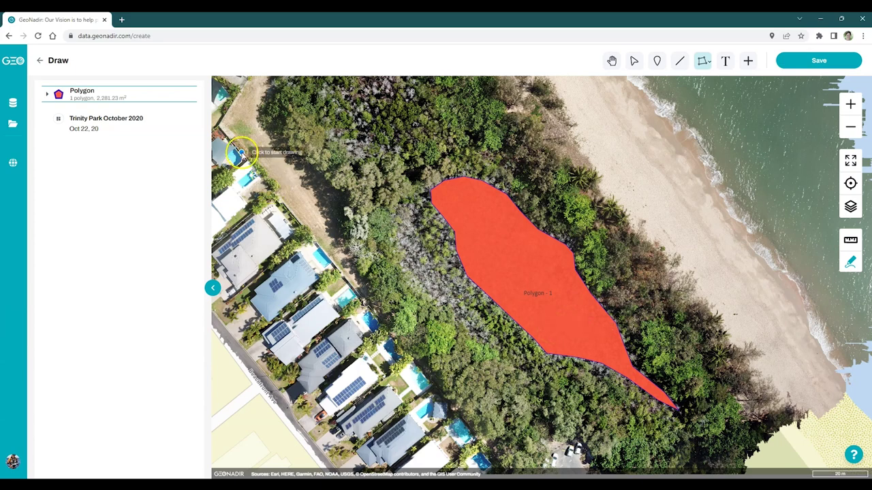
pyautogui.click(47, 99)
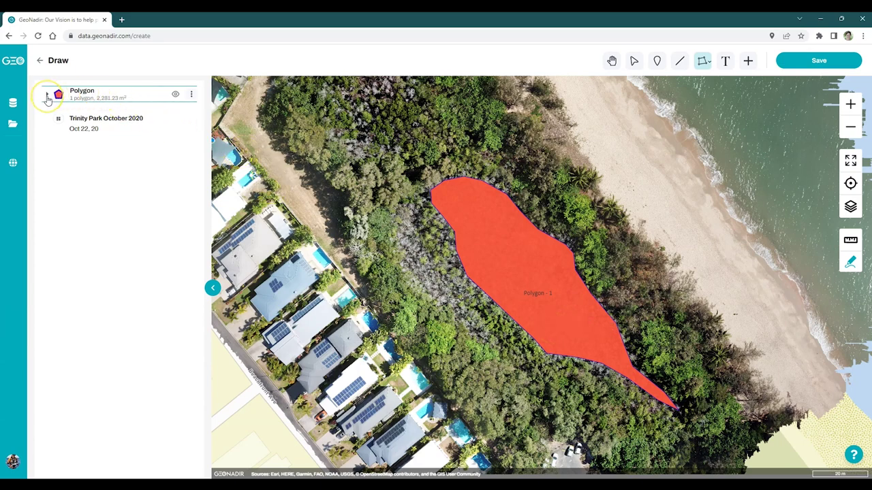
pyautogui.click(48, 99)
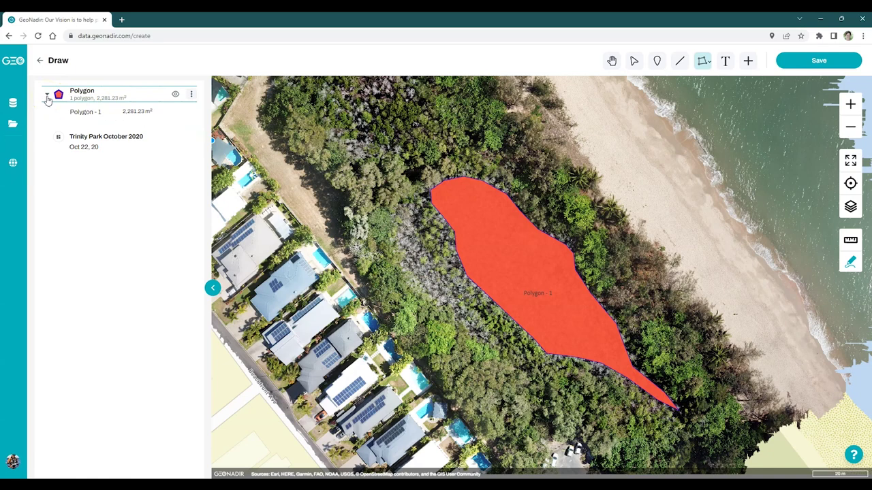
pyautogui.click(57, 106)
# Rename the Polygon layer to 'Dead mangroves' and bring up its style options.
pyautogui.doubleClick(86, 91)
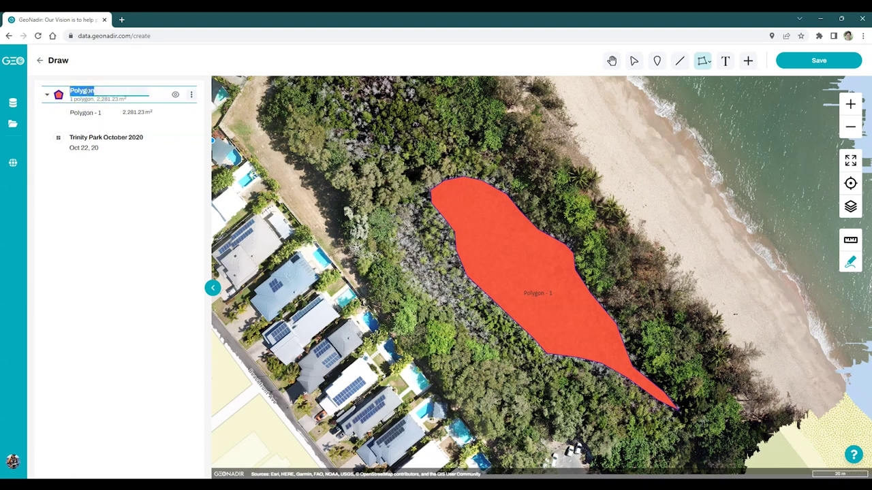
pyautogui.write('Dead mangroves')
pyautogui.click(116, 72)
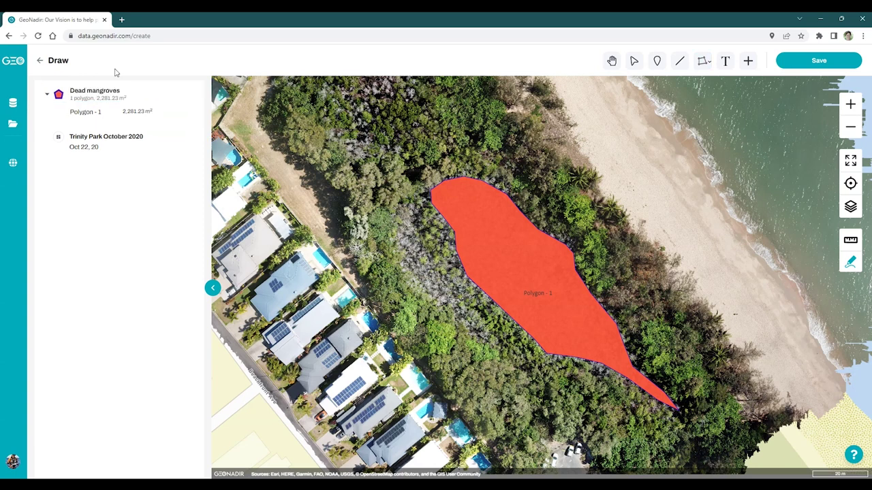
pyautogui.click(59, 97)
# Style Dead mangroves with fill opacity 34 and a width-4 red-orange outline.
pyautogui.click(59, 96)
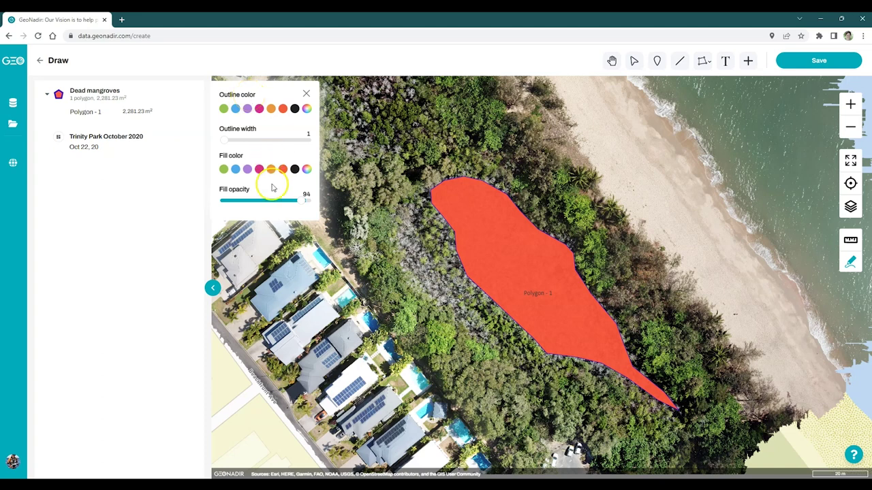
pyautogui.click(301, 201)
pyautogui.moveTo(301, 201); pyautogui.dragTo(251, 205)
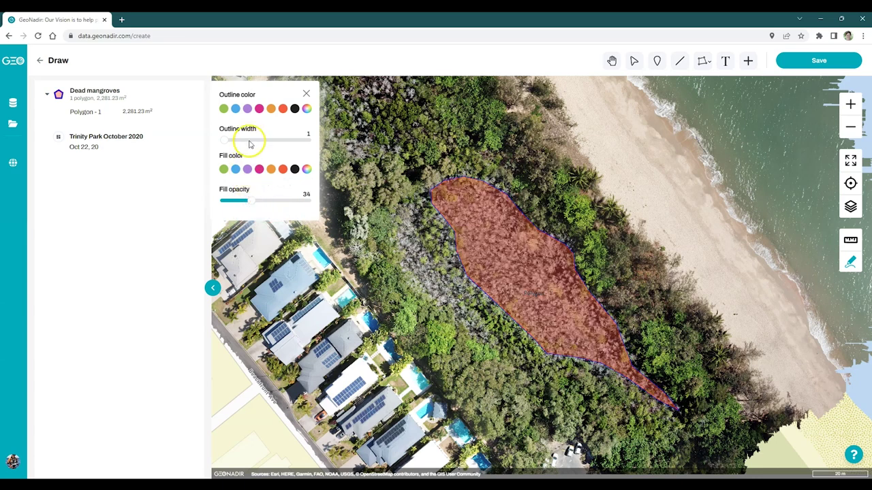
pyautogui.moveTo(225, 139); pyautogui.dragTo(227, 141)
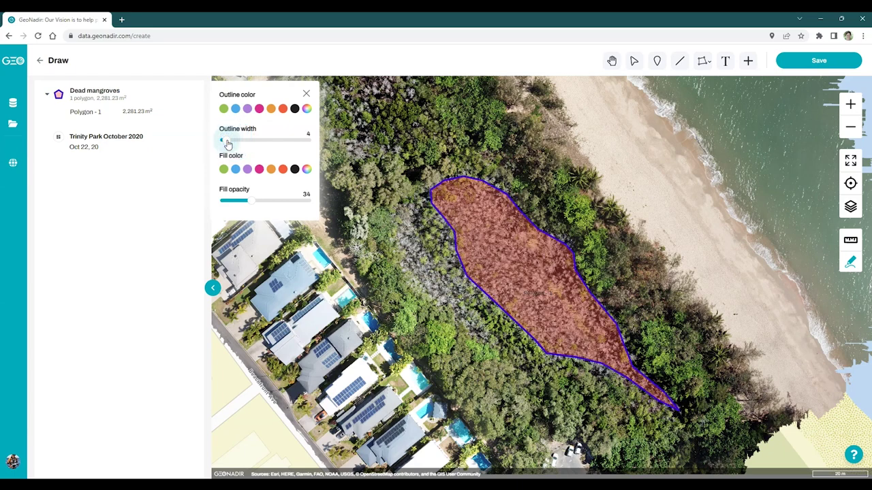
pyautogui.click(282, 111)
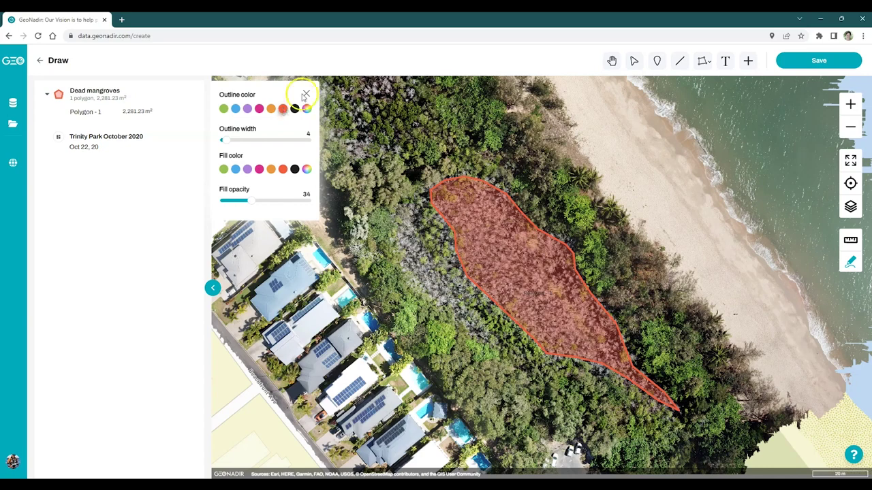
pyautogui.click(306, 94)
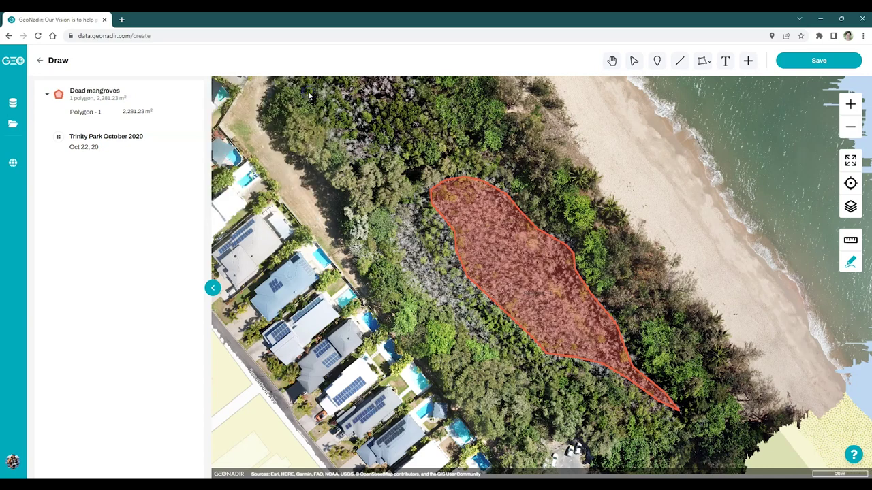
# Begin a new Dead mangroves polygon by placing corners around a smaller dead patch.
pyautogui.click(141, 94)
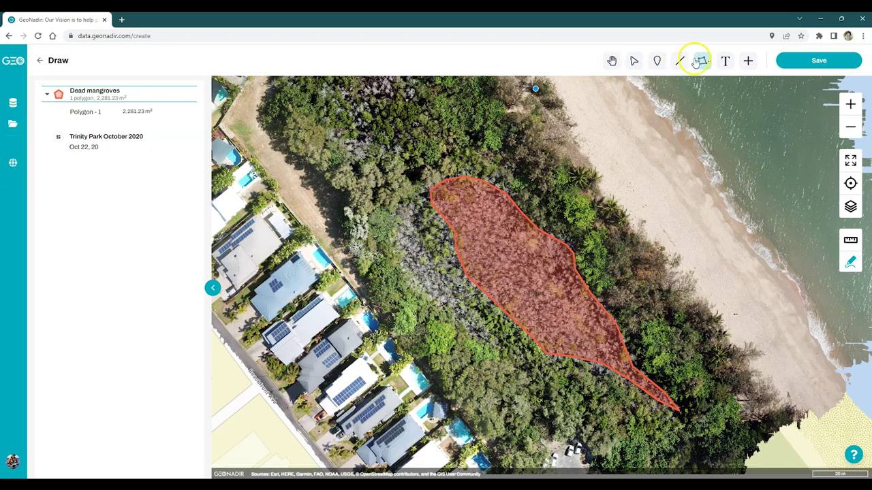
pyautogui.click(419, 213)
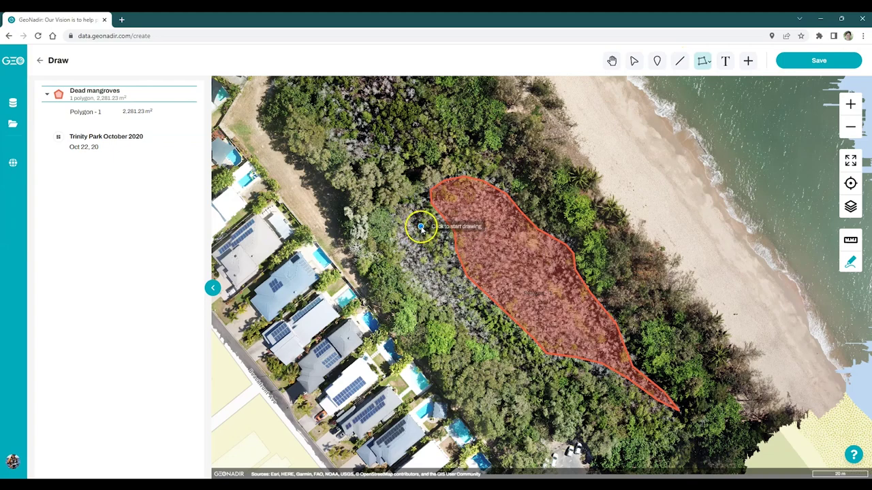
pyautogui.click(412, 204)
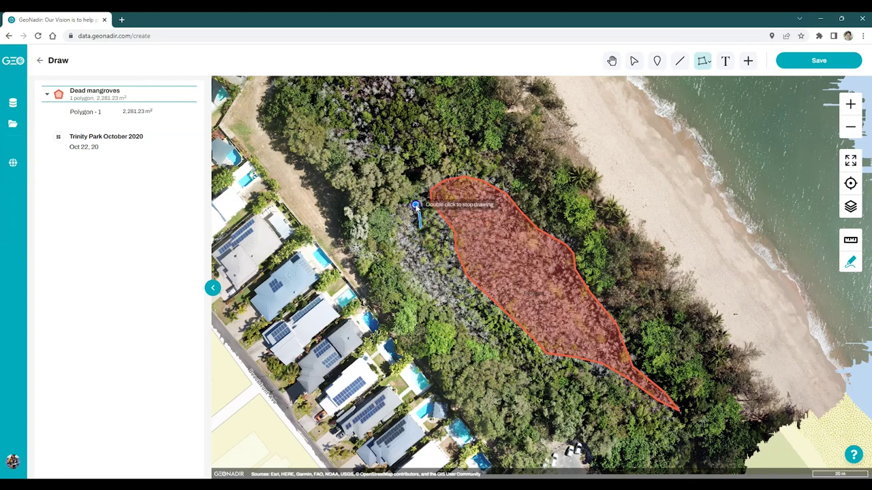
pyautogui.click(400, 232)
pyautogui.click(403, 254)
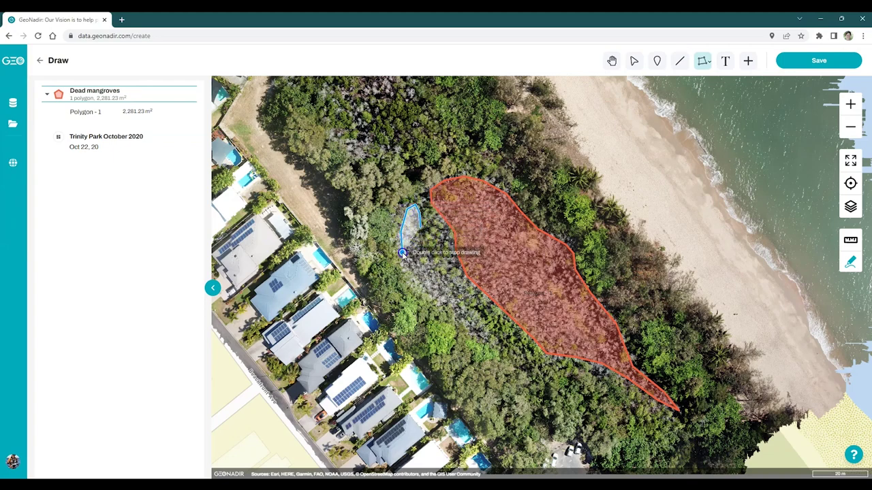
pyautogui.click(417, 277)
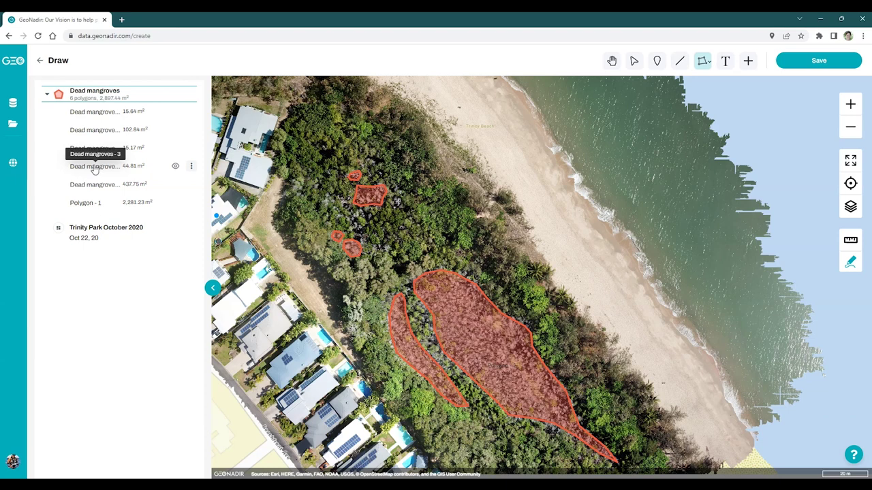
pyautogui.click(122, 317)
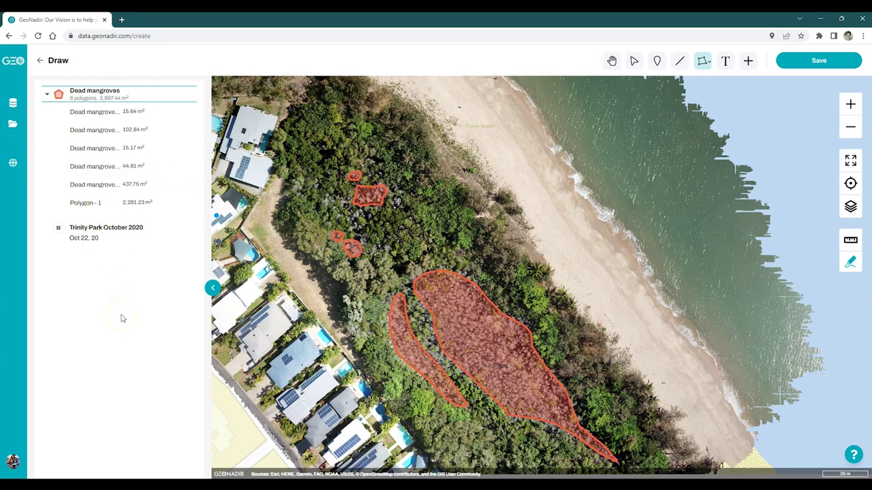
pyautogui.click(130, 287)
pyautogui.click(144, 197)
pyautogui.click(147, 287)
pyautogui.click(126, 211)
pyautogui.click(145, 208)
pyautogui.moveTo(146, 208); pyautogui.dragTo(132, 117)
pyautogui.click(131, 209)
pyautogui.click(131, 208)
pyautogui.click(131, 208)
pyautogui.click(130, 205)
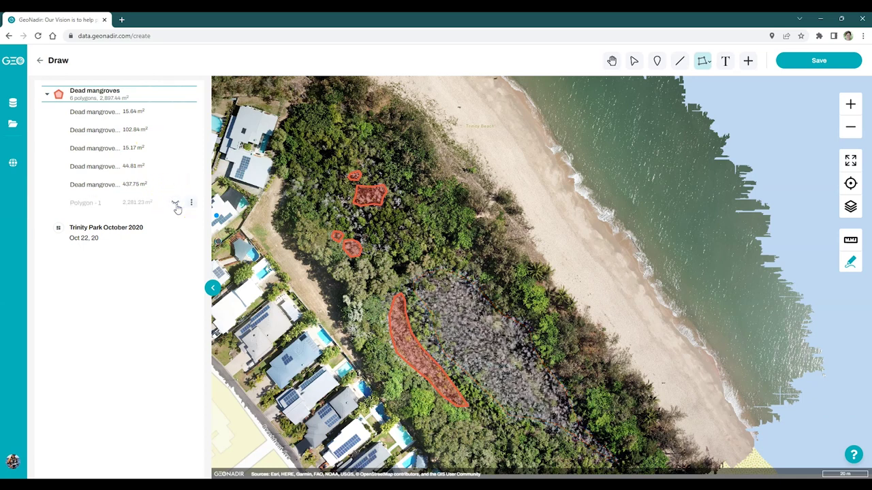
pyautogui.click(175, 204)
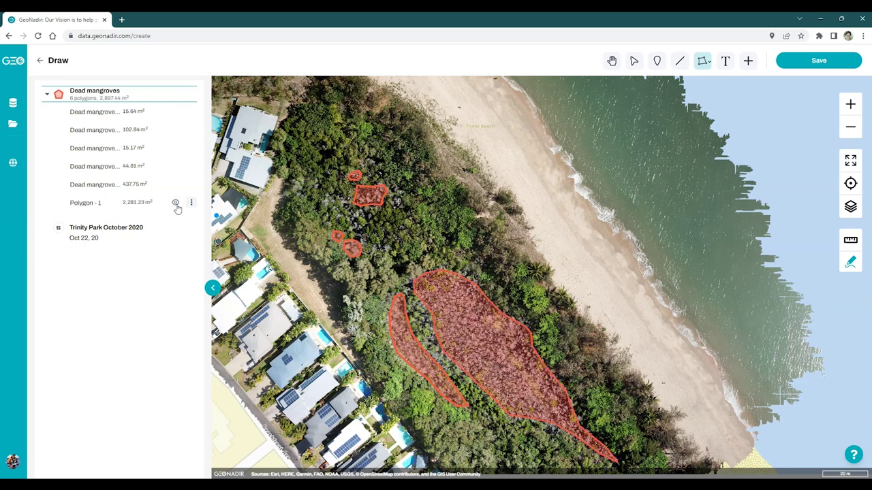
pyautogui.click(192, 204)
pyautogui.click(191, 203)
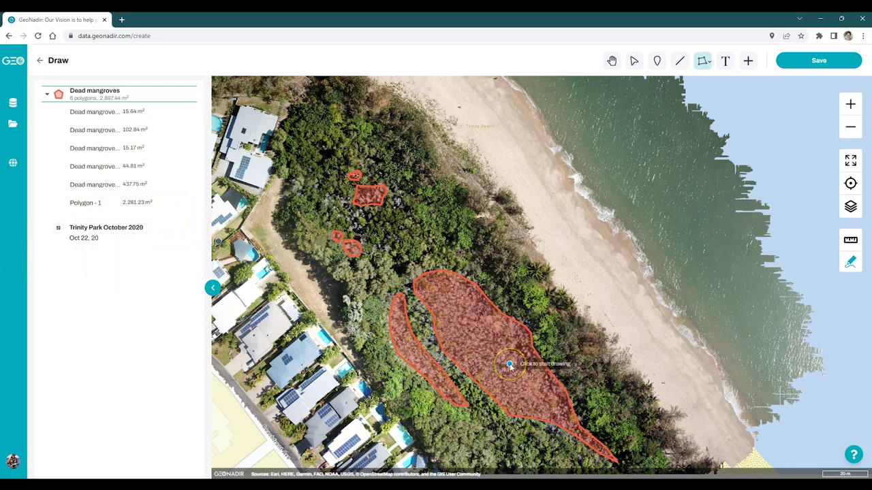
pyautogui.click(191, 202)
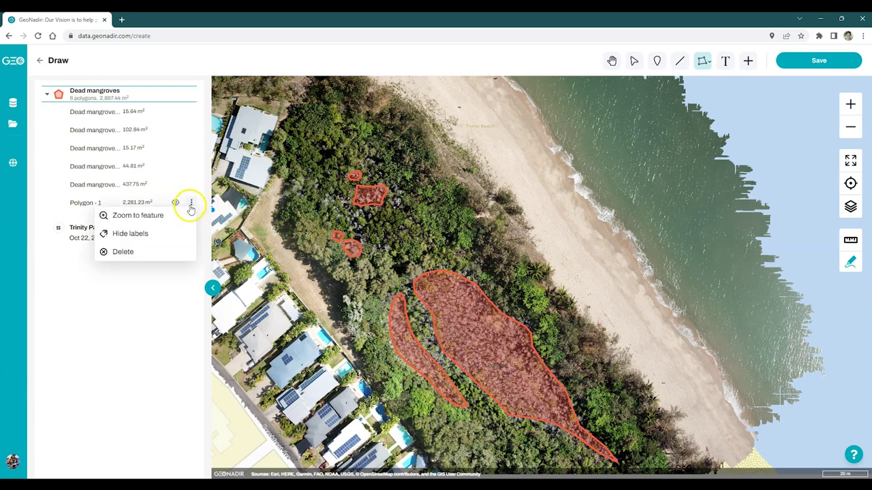
pyautogui.click(149, 236)
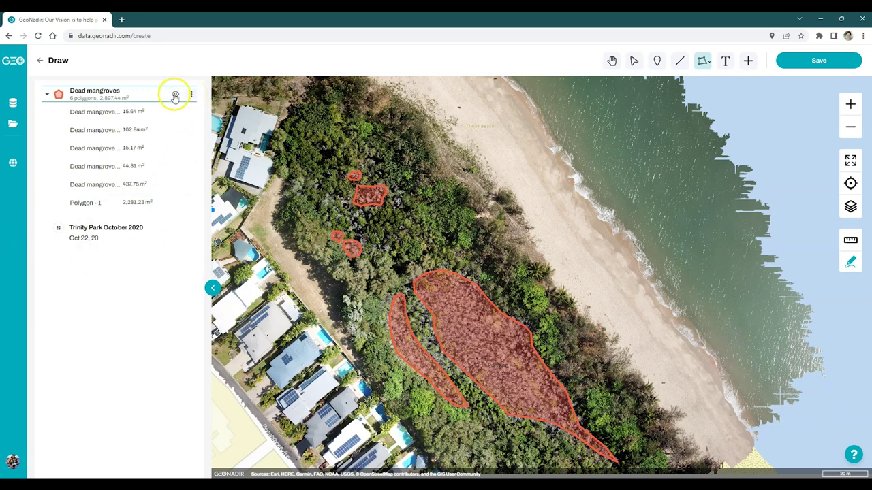
pyautogui.click(175, 94)
pyautogui.click(175, 95)
pyautogui.click(192, 96)
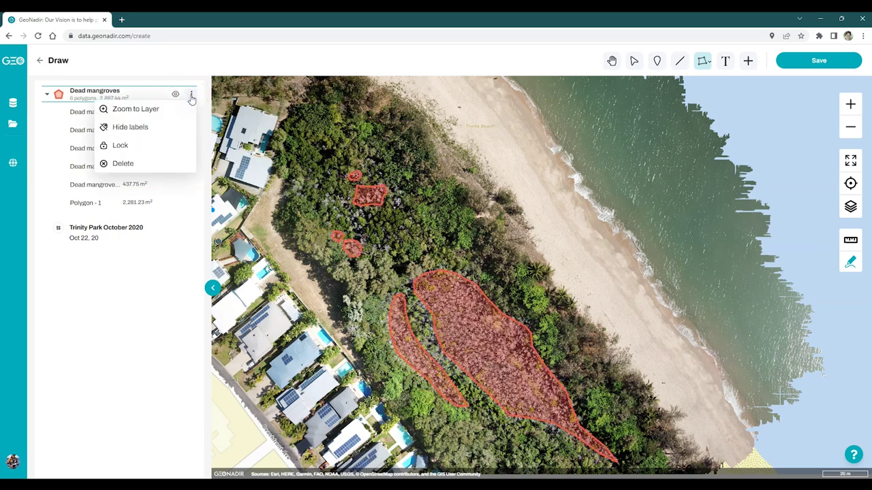
pyautogui.click(145, 109)
pyautogui.click(133, 133)
pyautogui.click(123, 145)
pyautogui.click(125, 165)
pyautogui.click(214, 42)
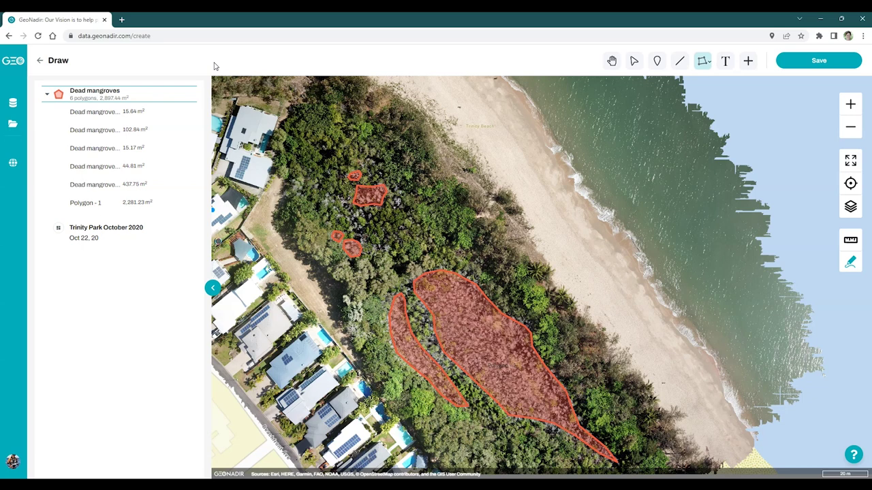
# Save the mangrove drawing into a newly created project named 'Trinity Park'.
pyautogui.click(430, 53)
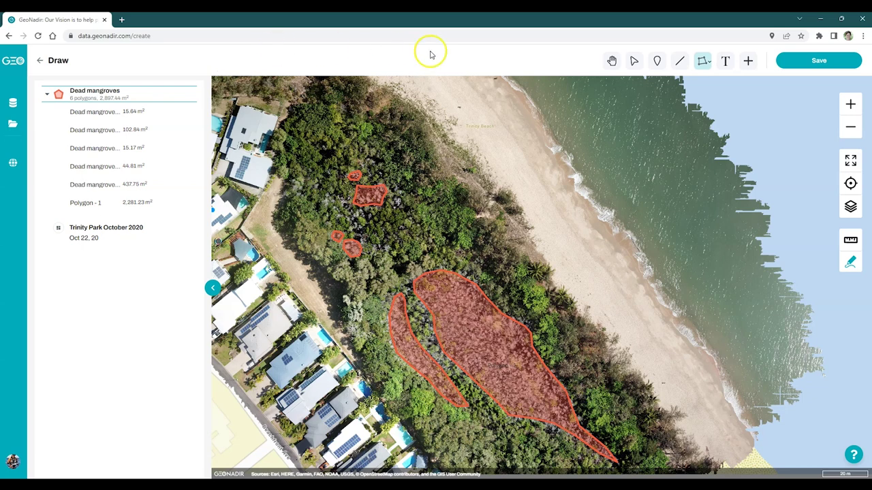
pyautogui.click(819, 64)
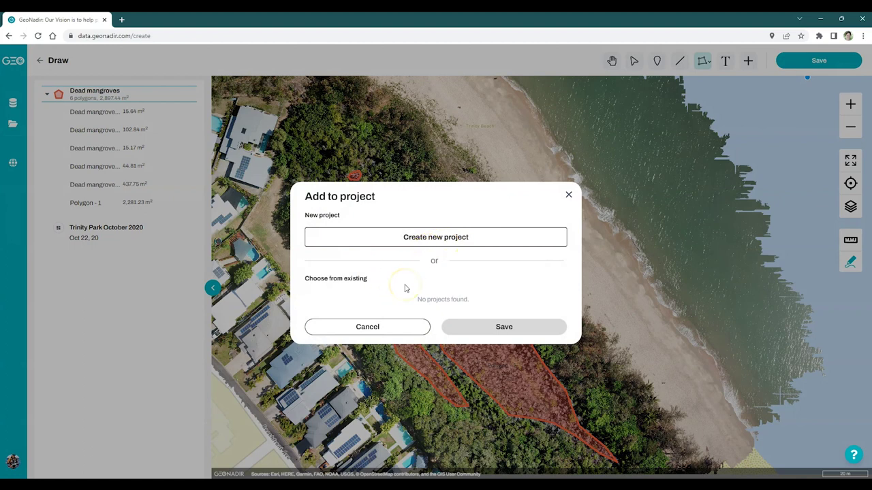
pyautogui.click(441, 237)
pyautogui.click(370, 265)
pyautogui.write('Trinity Park')
pyautogui.click(499, 313)
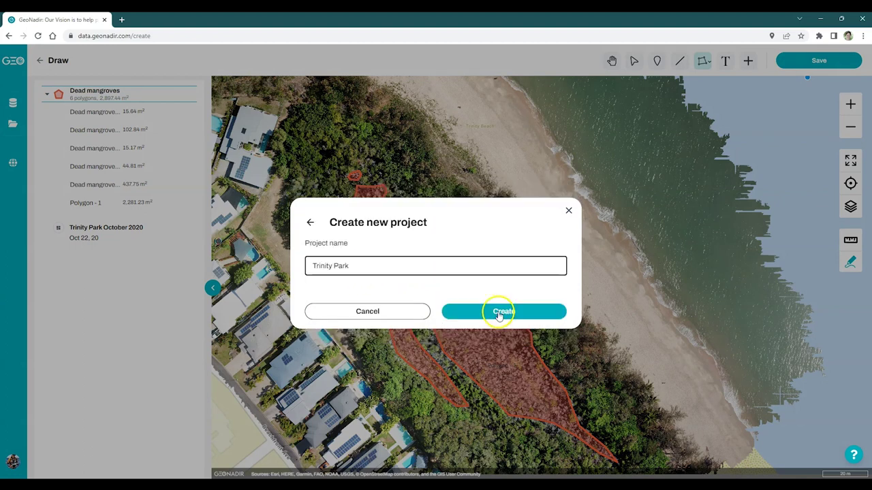
pyautogui.click(499, 312)
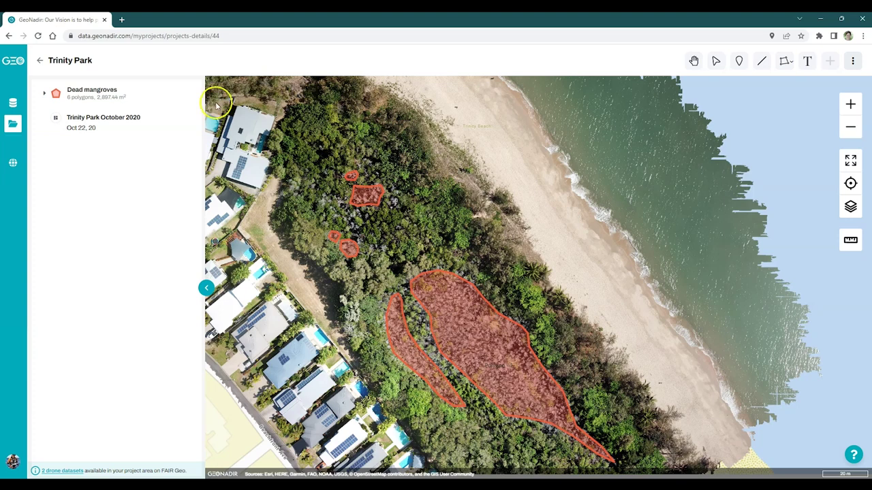
# Expand Dead mangroves on the Trinity Park project page to list its six polygons.
pyautogui.moveTo(28, 126)
pyautogui.click(44, 93)
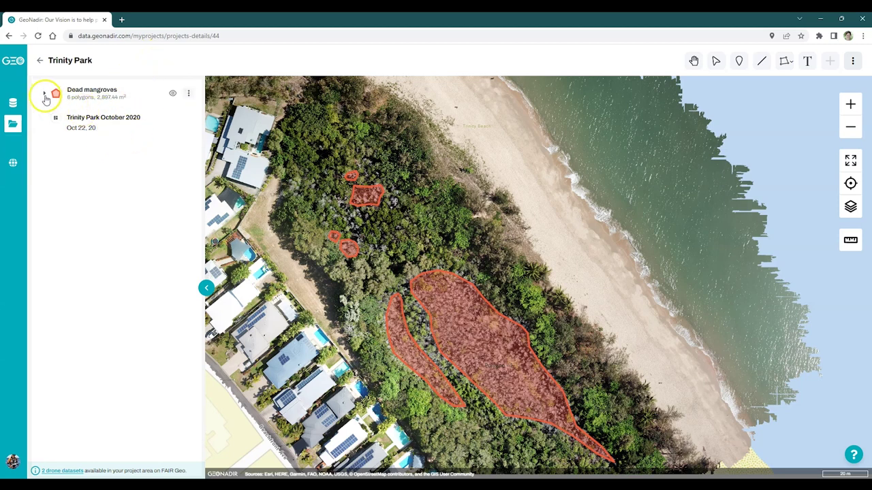